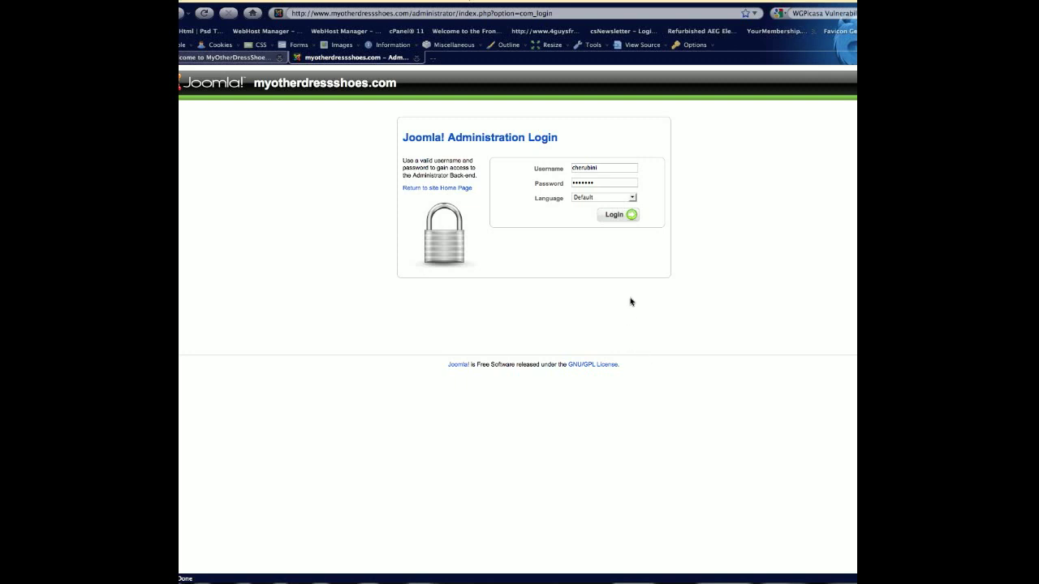
# Log in to the administration back-end, open User Manager and start a new user.
pyautogui.click(625, 217)
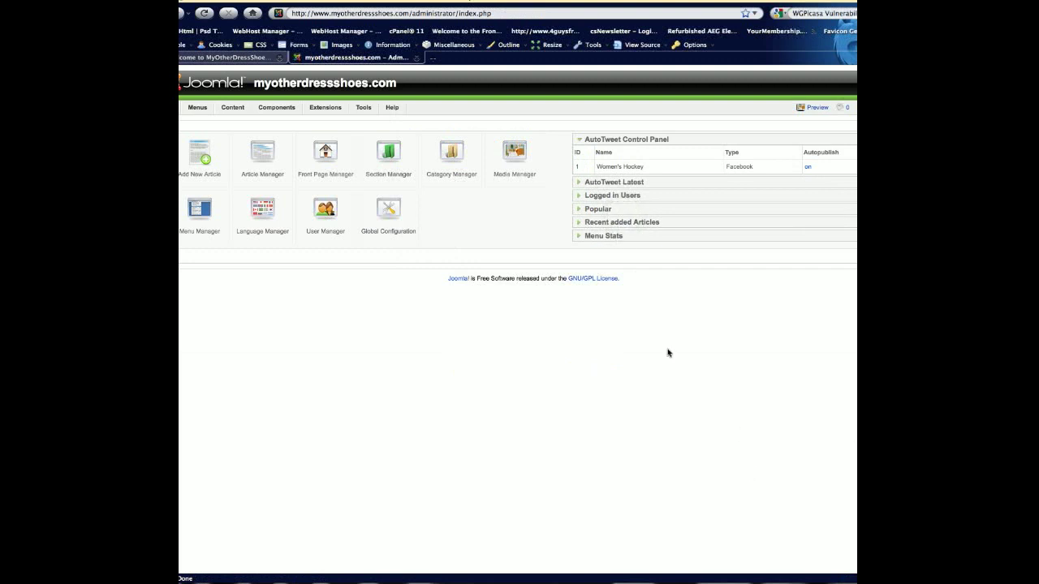
pyautogui.click(325, 209)
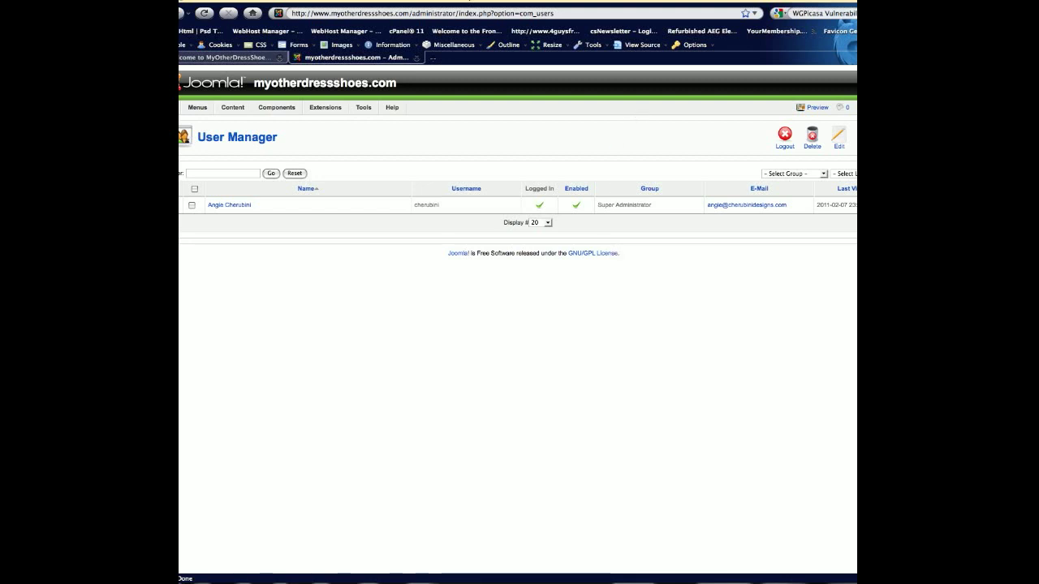
pyautogui.click(855, 142)
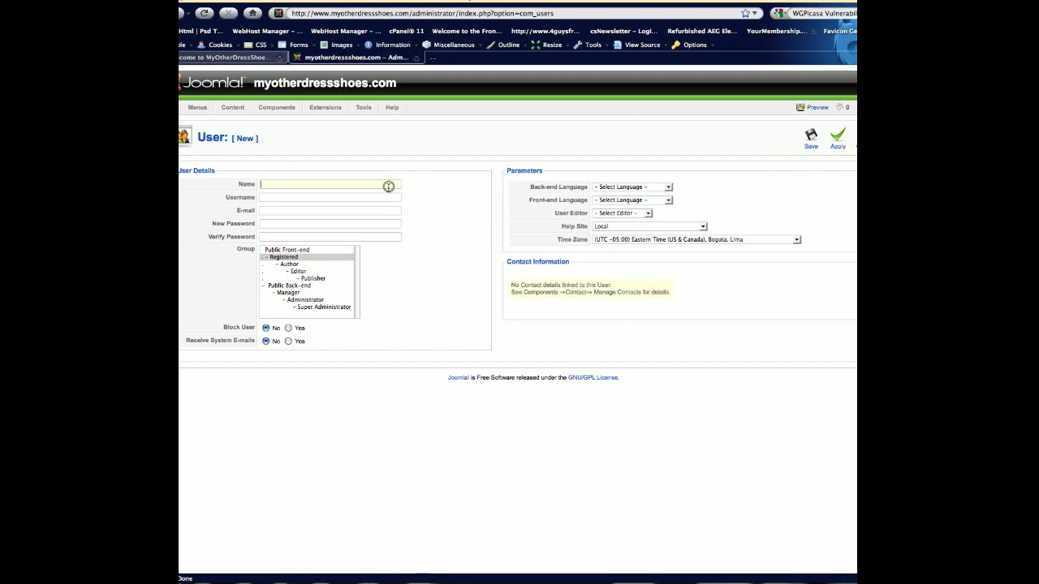
# Enter the new user's full name, username, e-mail address and password.
pyautogui.press('Tab')
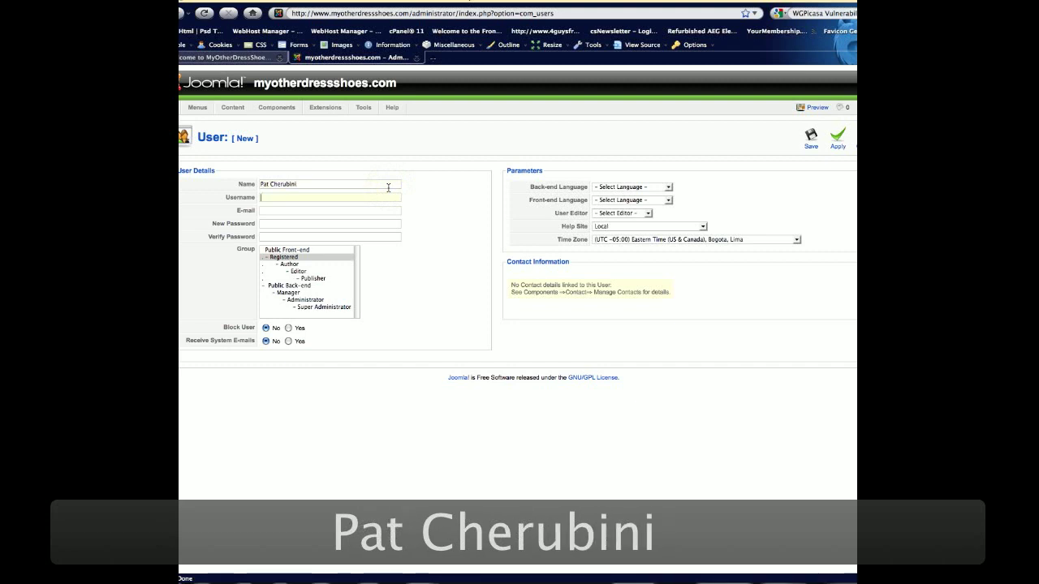
pyautogui.write('cherubin')
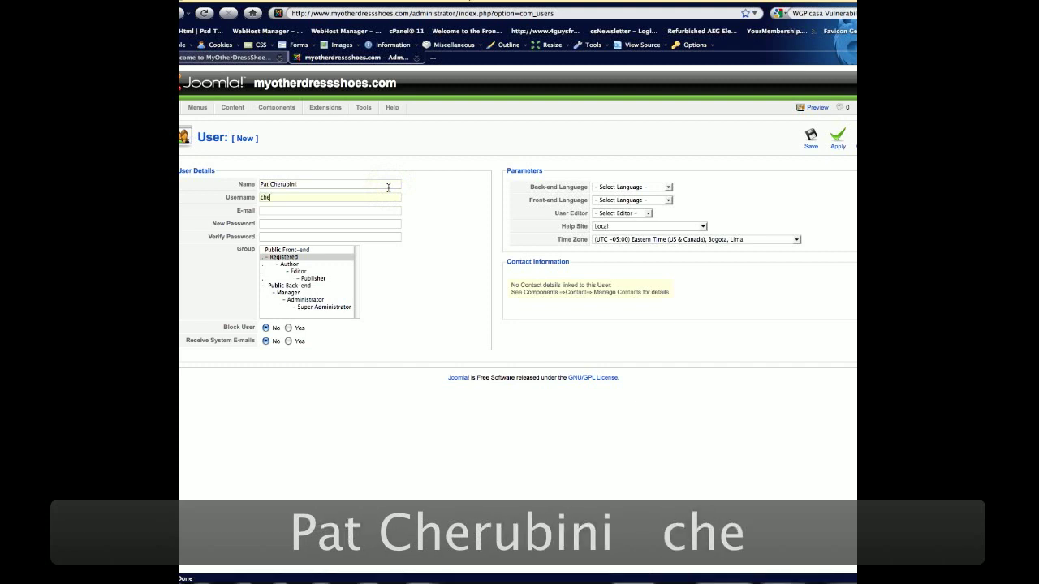
pyautogui.press('BackSpace')
pyautogui.press('BackSpace')
pyautogui.press('BackSpace')
pyautogui.press('BackSpace')
pyautogui.press('BackSpace')
pyautogui.press('BackSpace')
pyautogui.press('BackSpace')
pyautogui.press('BackSpace')
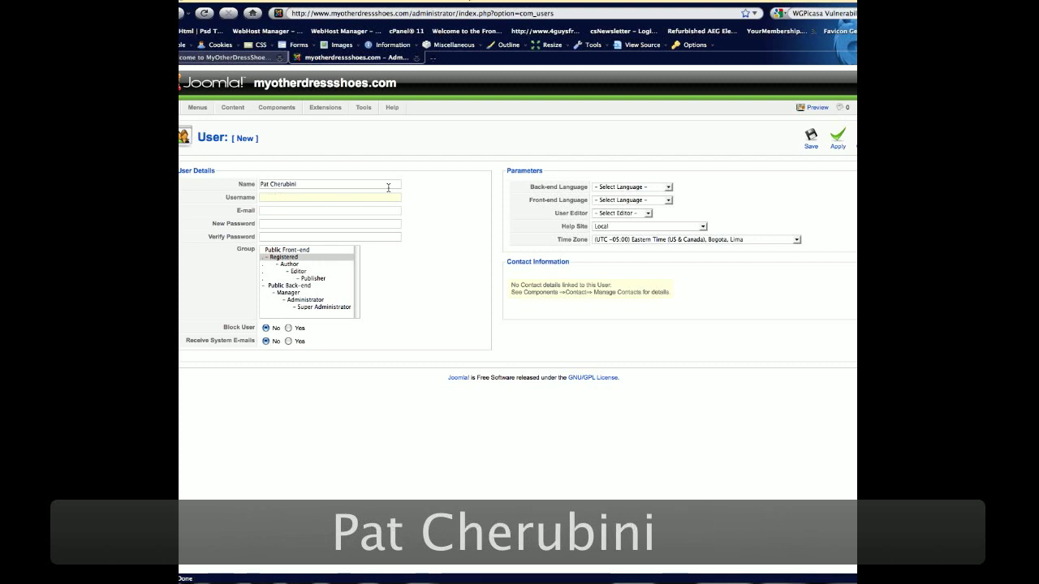
pyautogui.write('pat')
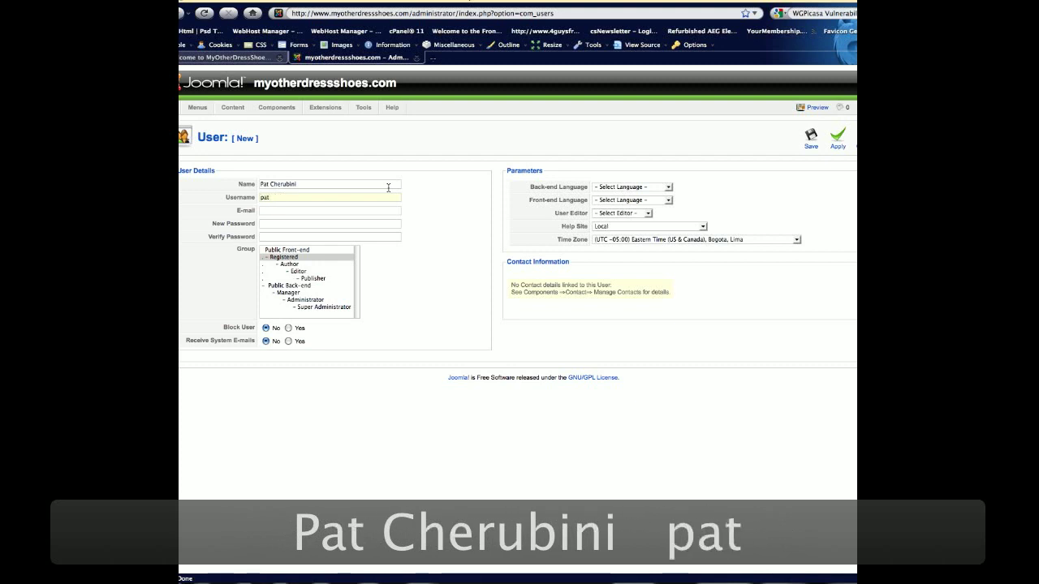
pyautogui.press('Tab')
pyautogui.press('Tab')
pyautogui.write('p')
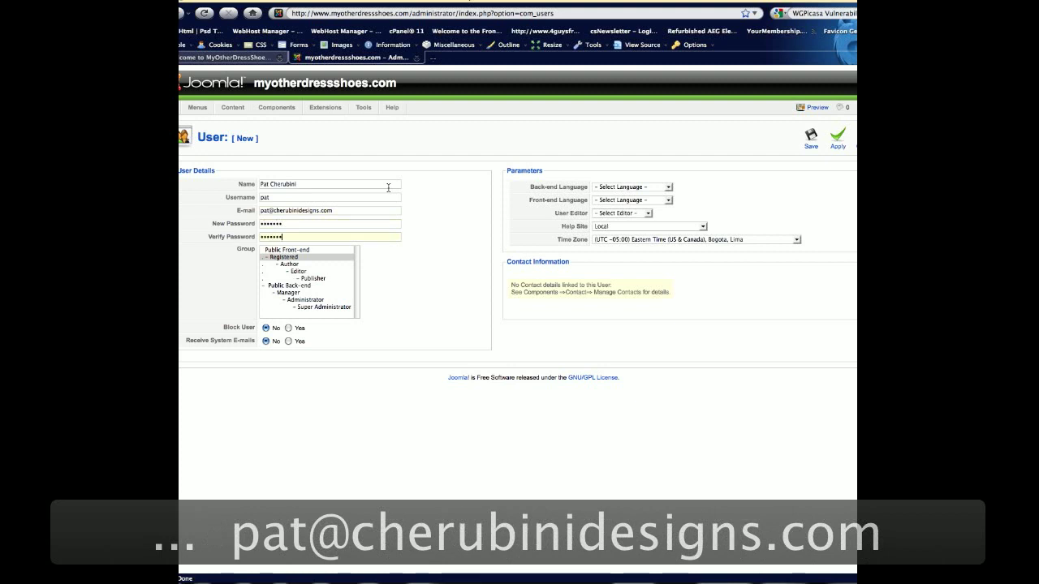
# Put the new user in the Administrator group with Editor - TinyMCE, and save the account.
pyautogui.click(304, 300)
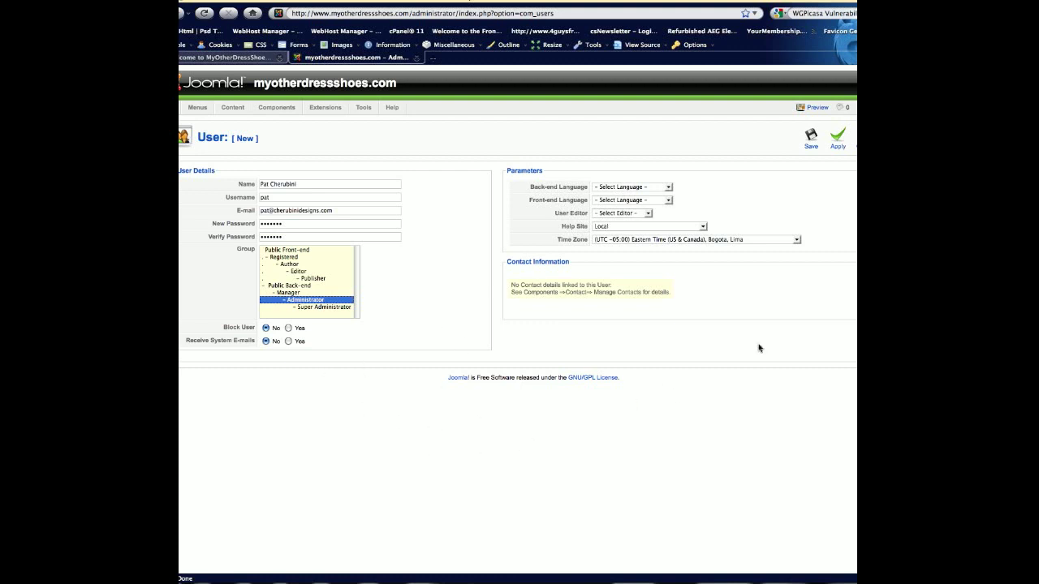
pyautogui.click(628, 214)
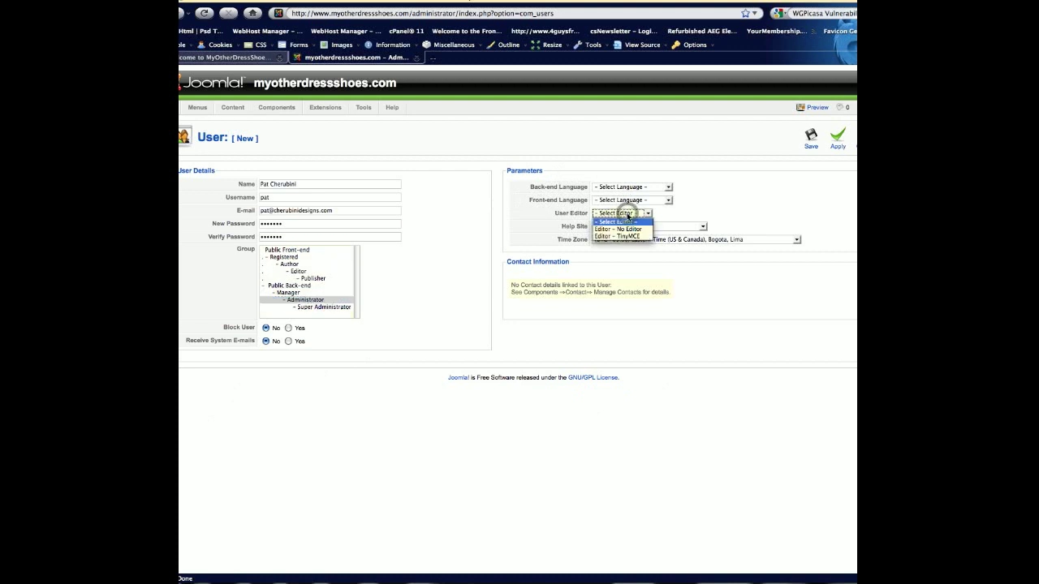
pyautogui.click(631, 236)
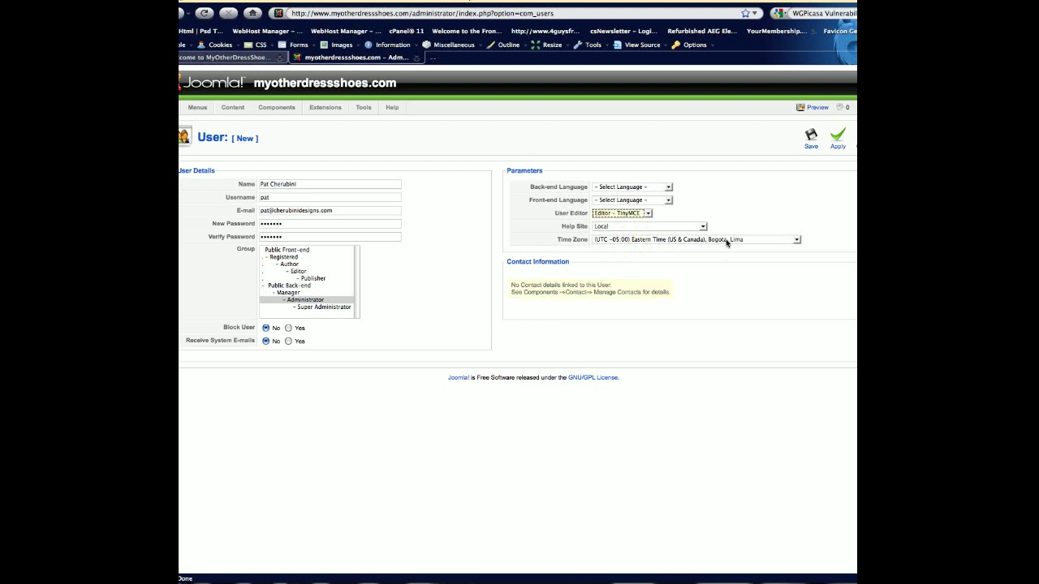
pyautogui.click(811, 141)
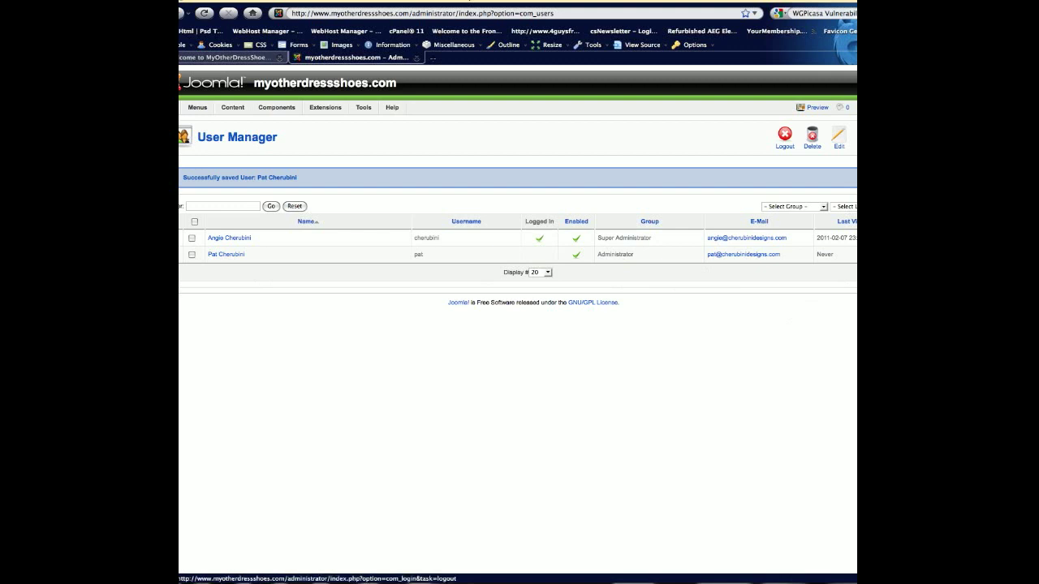
# Log out and sign back in with the new Administrator's username and password.
pyautogui.click(784, 137)
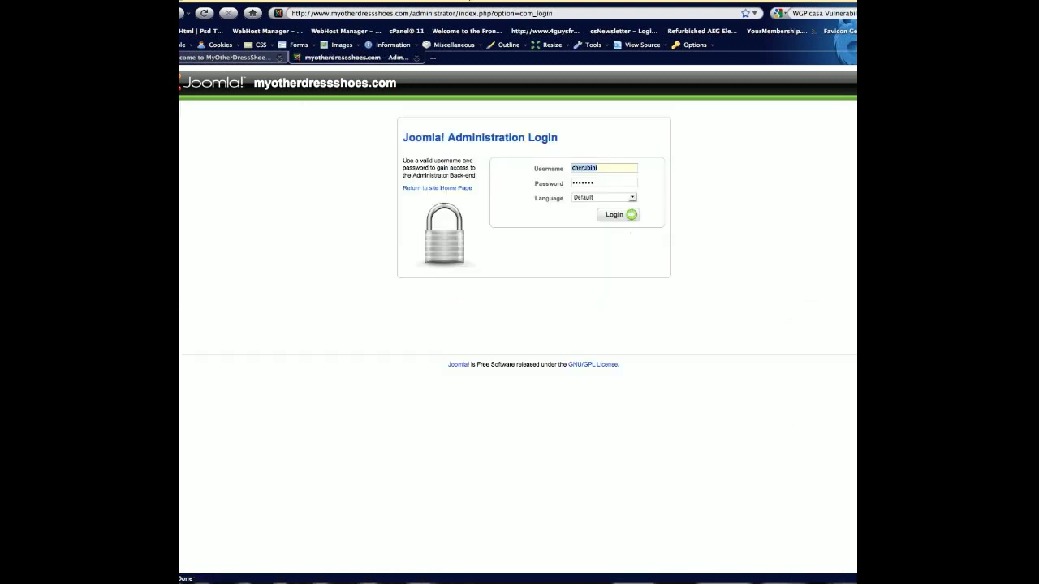
pyautogui.doubleClick(628, 168)
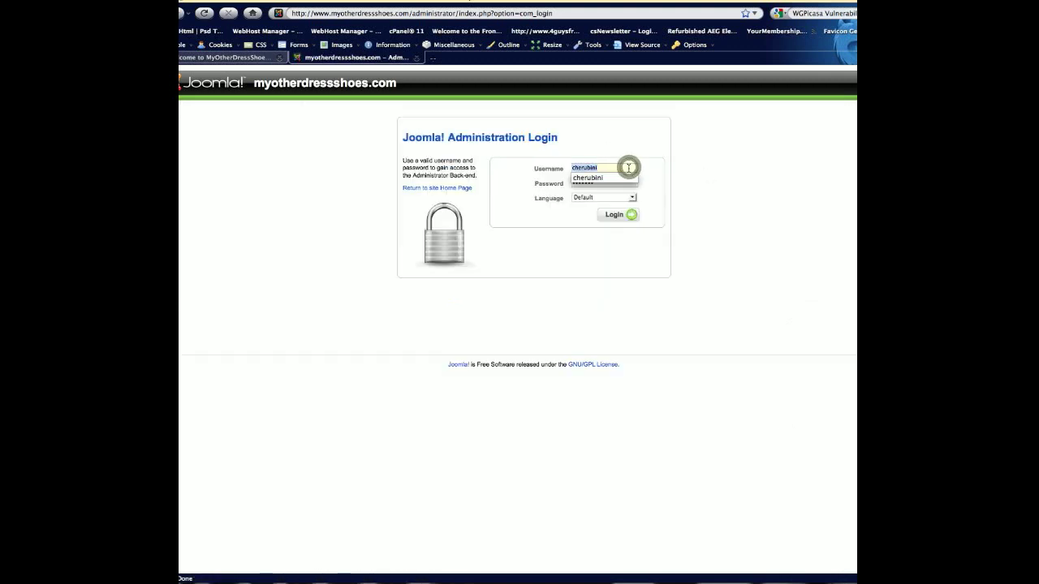
pyautogui.write('pat')
pyautogui.click(633, 218)
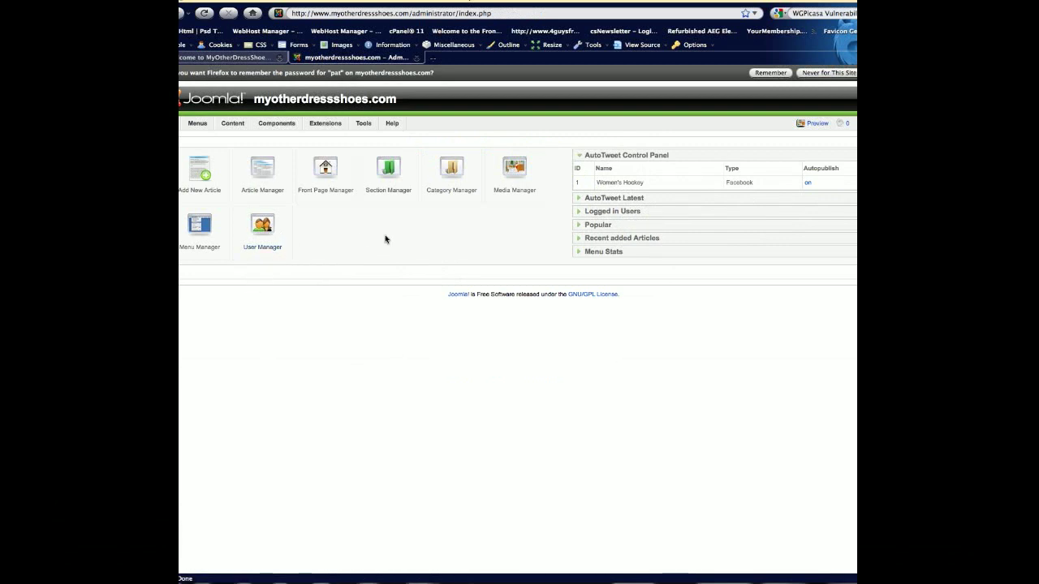
pyautogui.click(267, 232)
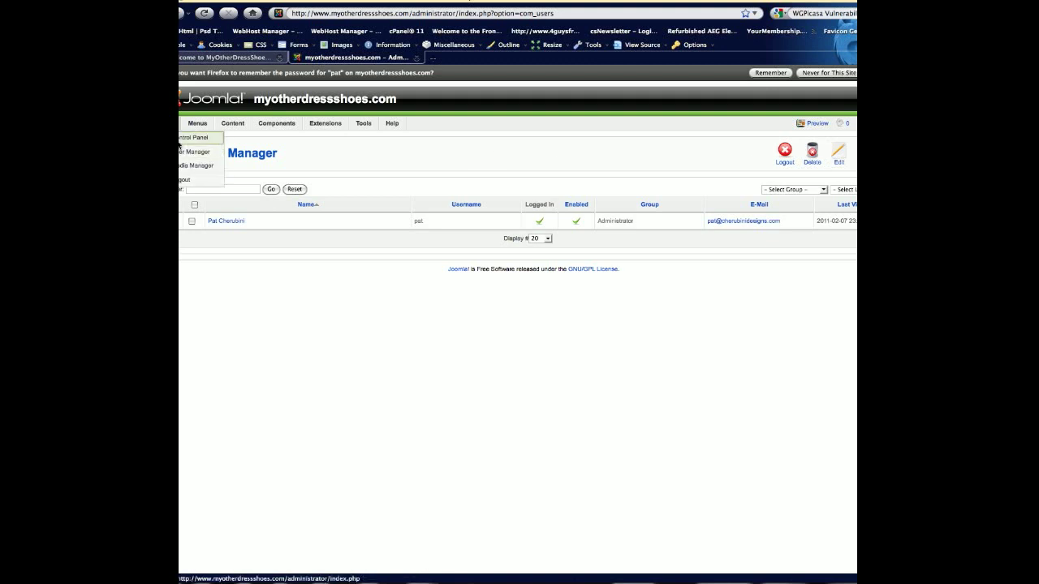
pyautogui.click(184, 138)
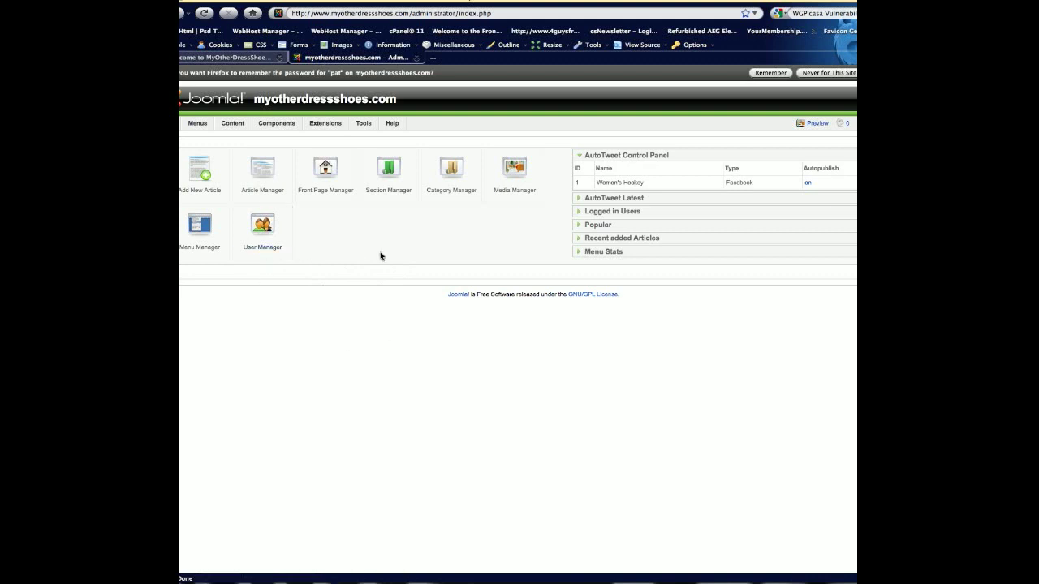
pyautogui.moveTo(180, 123)
pyautogui.click(268, 241)
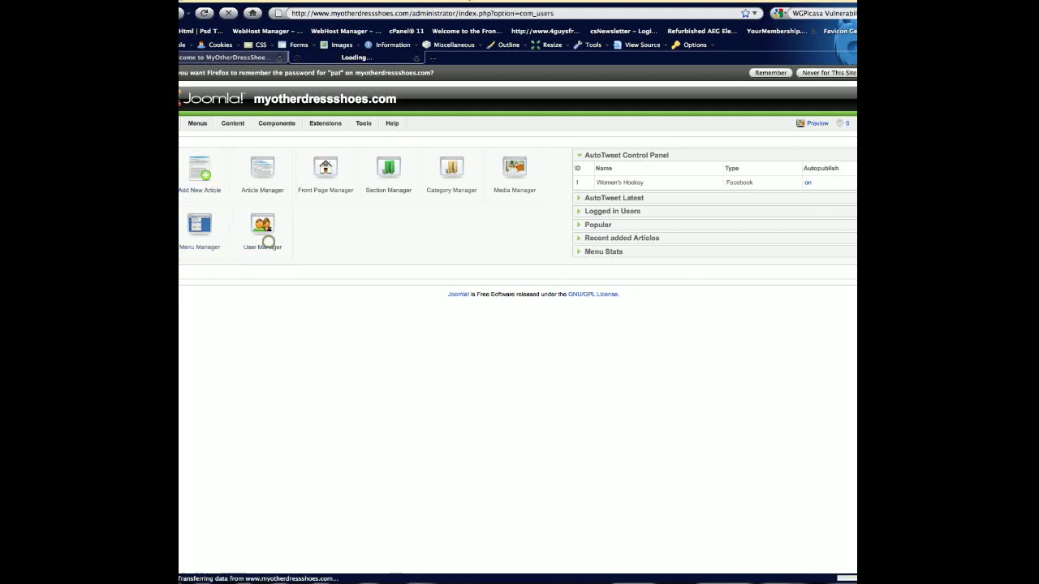
pyautogui.click(227, 205)
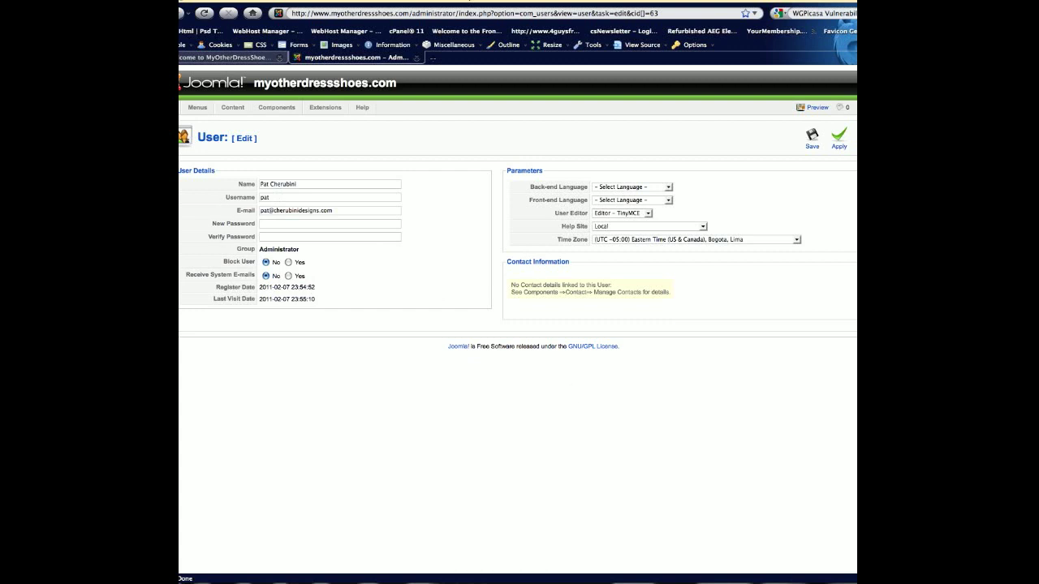
pyautogui.click(865, 140)
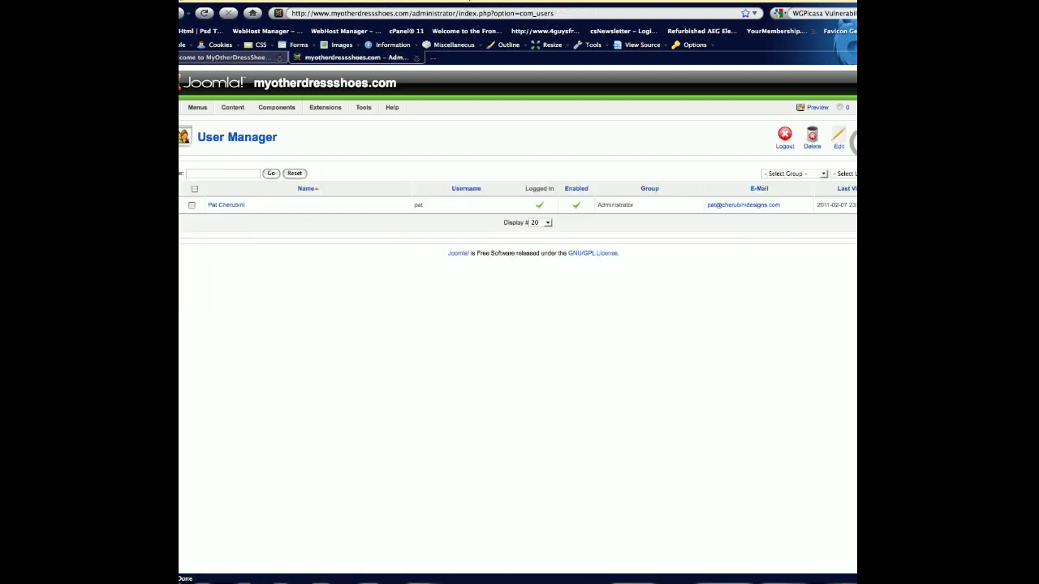
# Log out, log back in as the original super administrator, and open the new user's account.
pyautogui.click(896, 107)
pyautogui.click(637, 221)
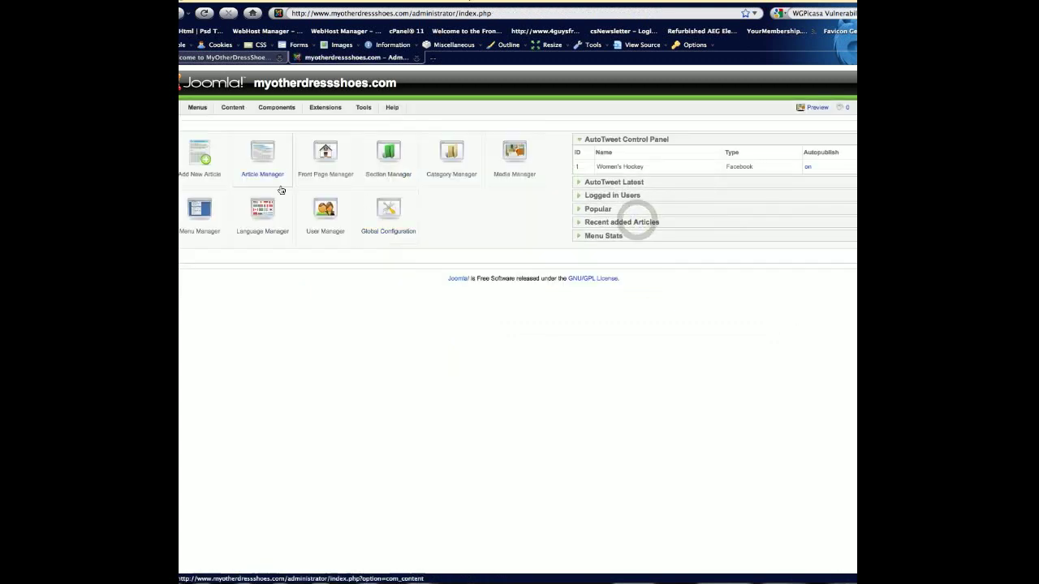
pyautogui.click(306, 239)
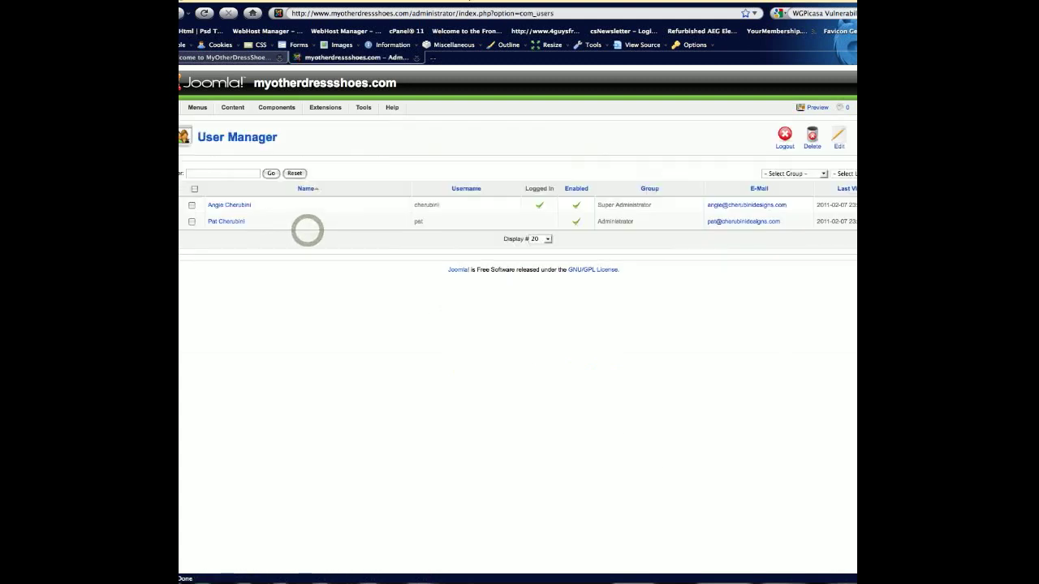
pyautogui.click(238, 221)
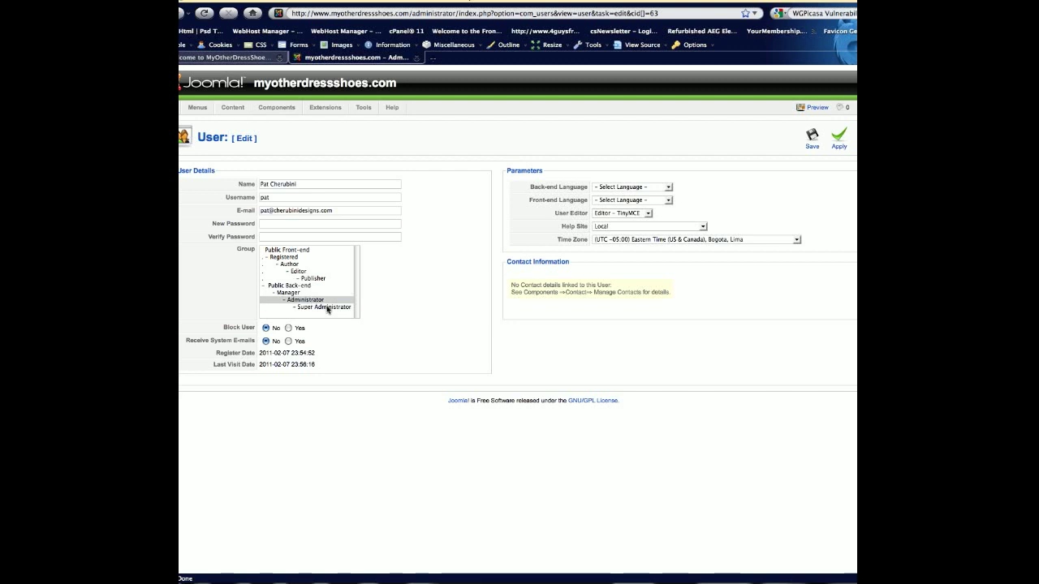
# Try the Registered and Super Administrator groups, return to Administrator, and save.
pyautogui.click(292, 302)
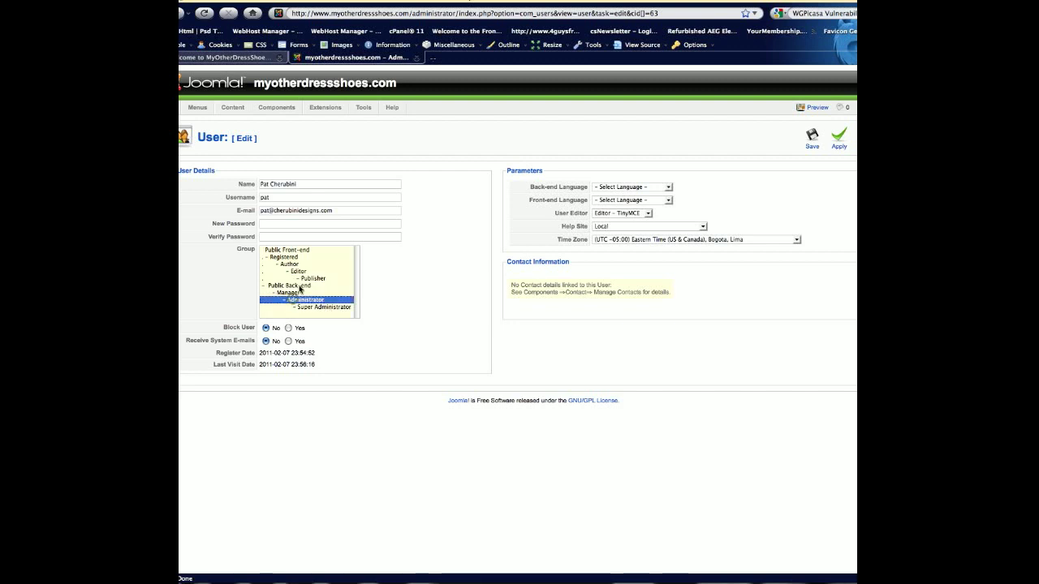
pyautogui.click(302, 258)
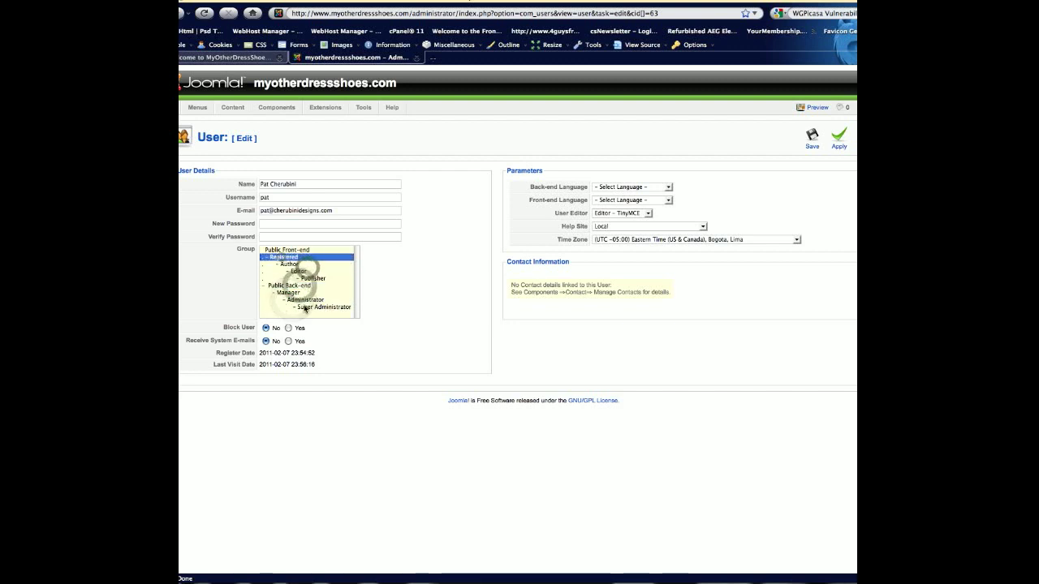
pyautogui.click(306, 308)
pyautogui.click(305, 300)
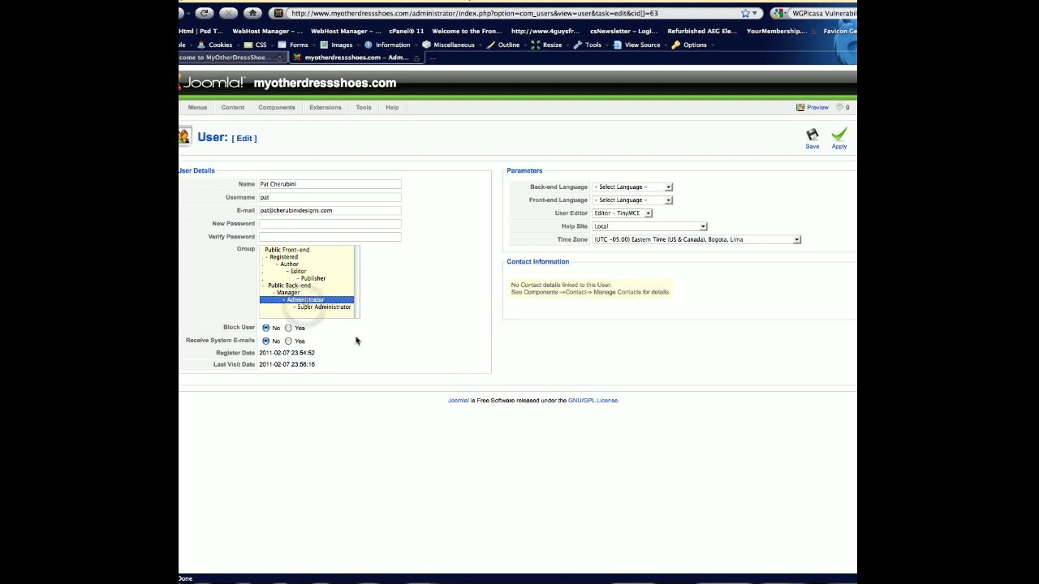
pyautogui.click(813, 140)
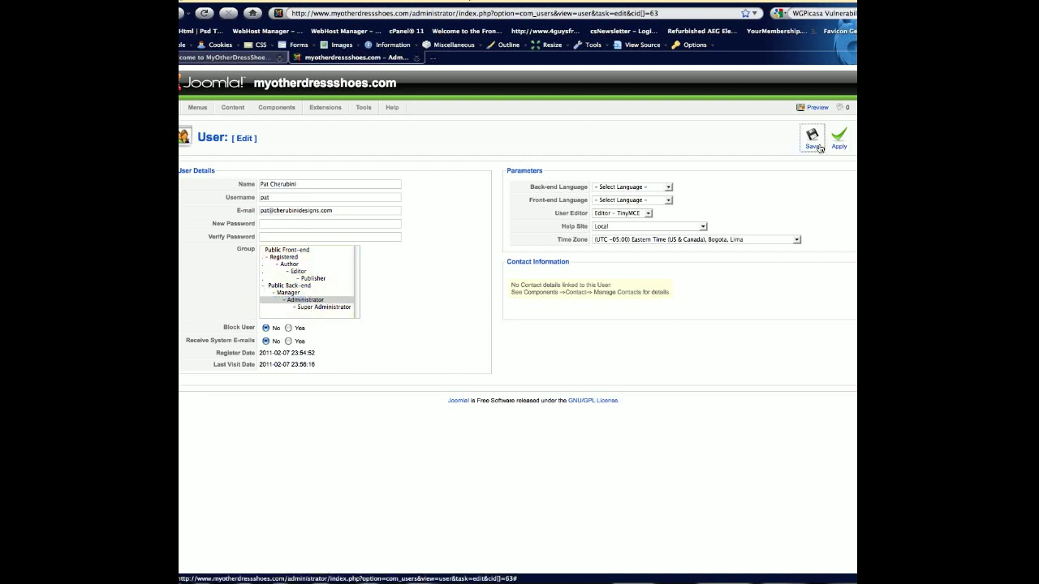